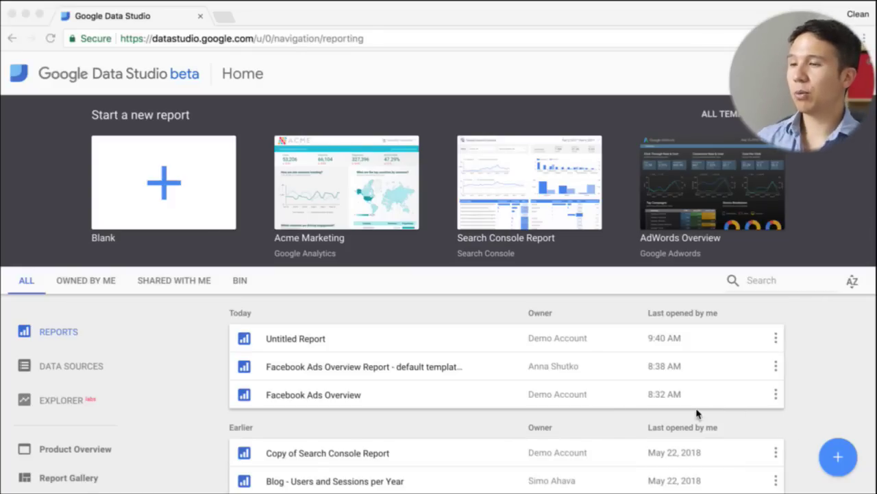
- Create a blank report with Facebook Ads as its data source
{"action": "left_click", "coordinate": [387, 305]}
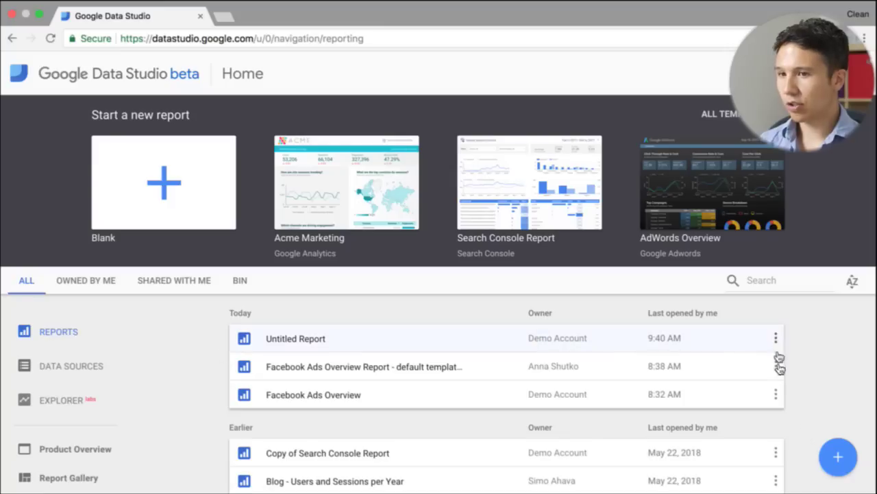
{"action": "left_click", "coordinate": [839, 456]}
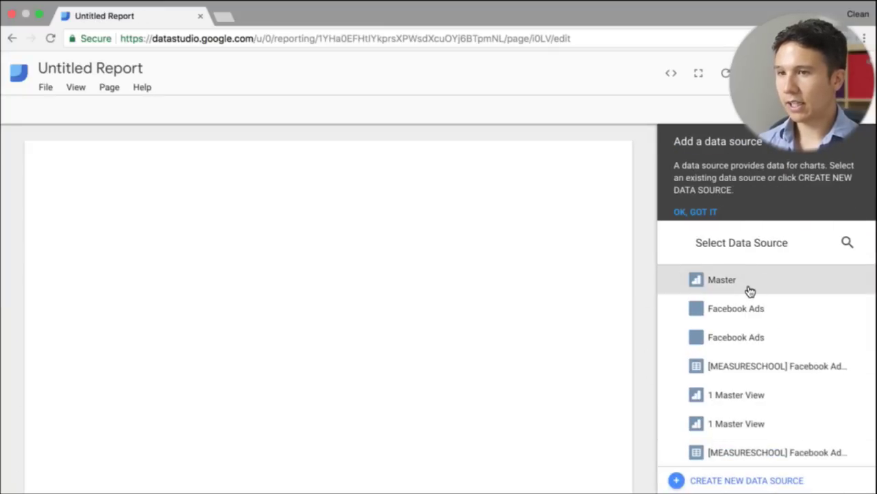
{"action": "left_click", "coordinate": [696, 212]}
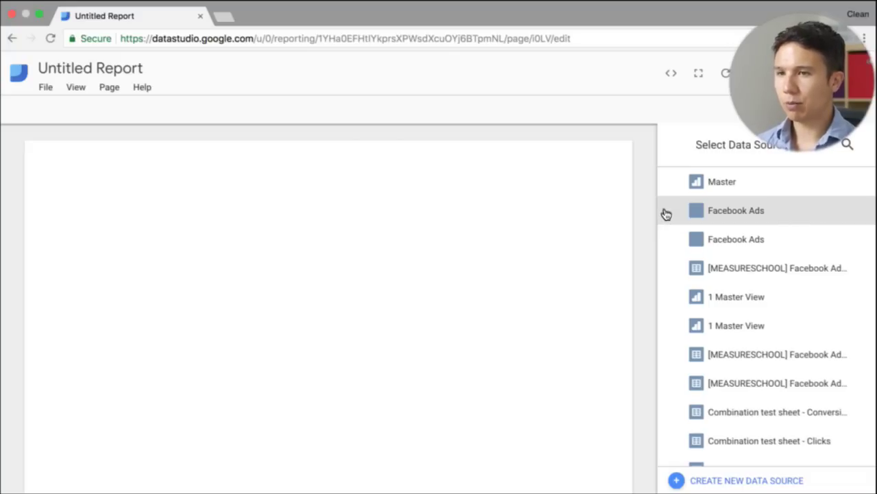
{"action": "left_click", "coordinate": [665, 209]}
{"action": "left_click", "coordinate": [572, 349]}
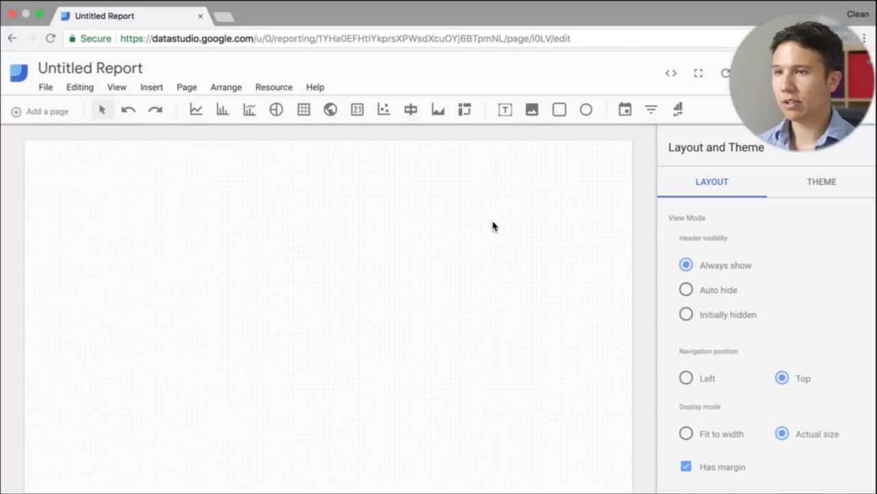
- Draw a date range control at the page's top right
{"action": "left_click", "coordinate": [628, 108]}
{"action": "left_click", "coordinate": [631, 108]}
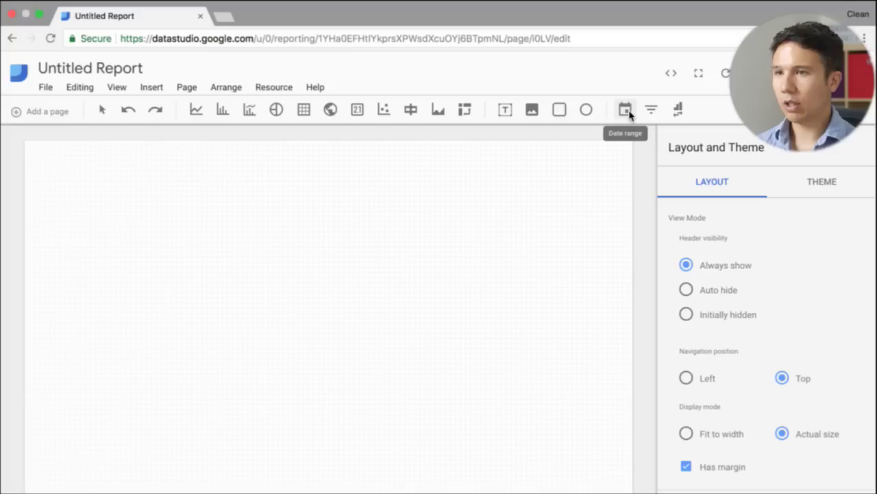
{"action": "left_click_drag", "start_coordinate": [445, 147], "coordinate": [619, 190]}
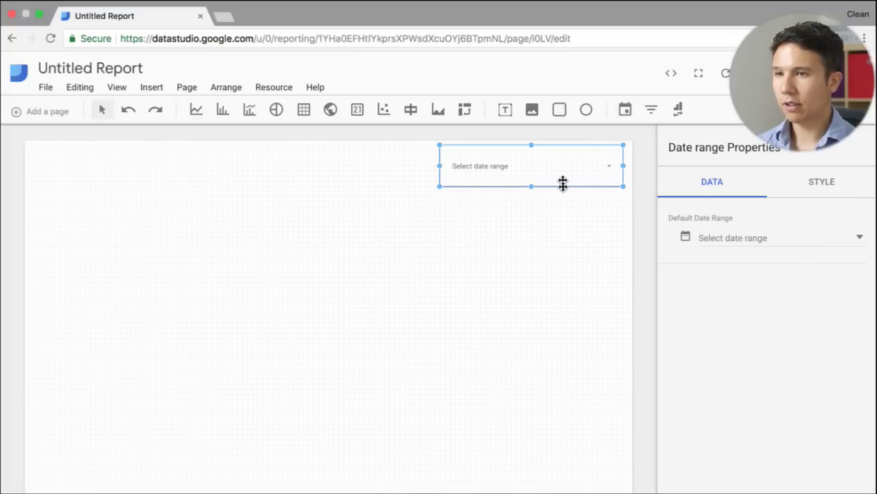
- Fix the control's default date range to 1–15 November 2017
{"action": "left_click", "coordinate": [785, 237]}
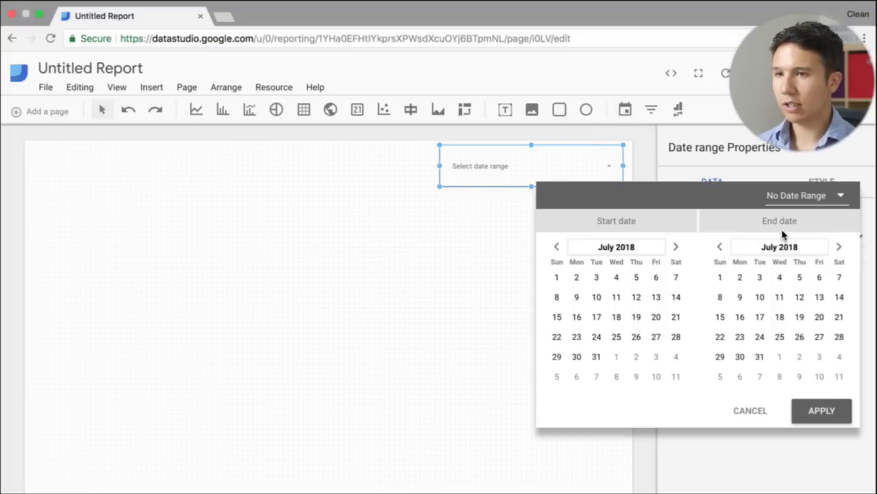
{"action": "left_click", "coordinate": [556, 246]}
{"action": "left_click", "coordinate": [557, 246]}
{"action": "left_click", "coordinate": [557, 246]}
{"action": "left_click", "coordinate": [557, 246]}
{"action": "left_click", "coordinate": [556, 246]}
{"action": "left_click", "coordinate": [557, 246]}
{"action": "left_click", "coordinate": [557, 247]}
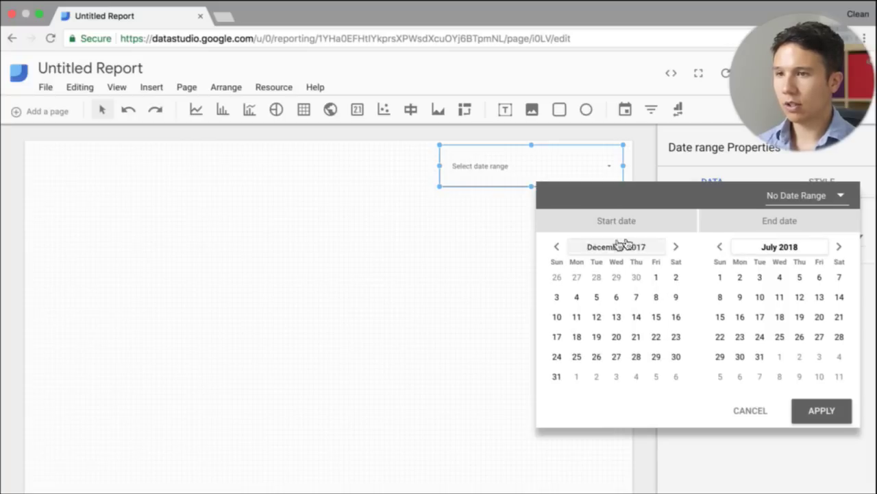
{"action": "left_click", "coordinate": [719, 247]}
{"action": "left_click", "coordinate": [719, 247]}
{"action": "left_click", "coordinate": [720, 247]}
{"action": "left_click", "coordinate": [720, 247]}
{"action": "left_click", "coordinate": [720, 247]}
{"action": "left_click", "coordinate": [720, 247]}
{"action": "left_click", "coordinate": [720, 247]}
{"action": "left_click", "coordinate": [720, 246]}
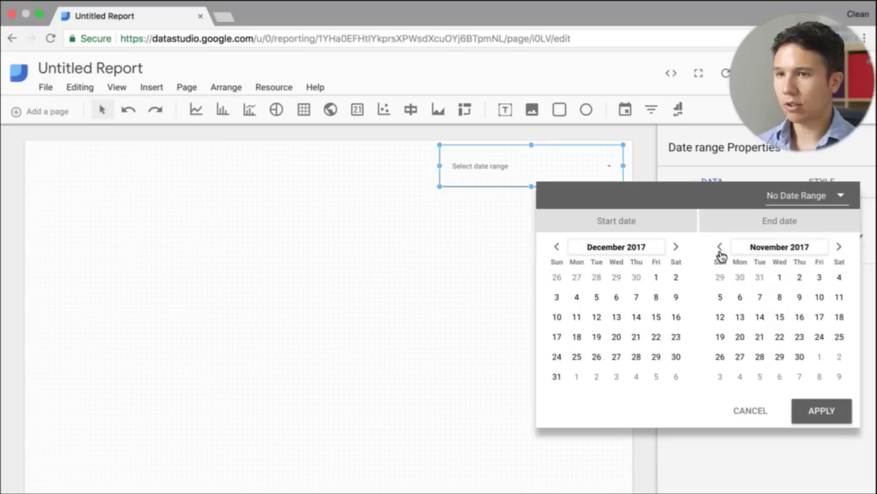
{"action": "left_click", "coordinate": [554, 247]}
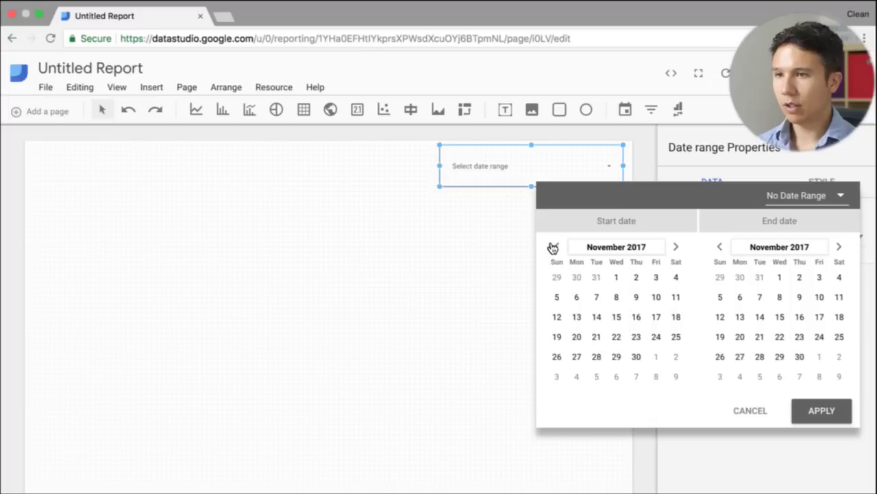
{"action": "left_click", "coordinate": [617, 276]}
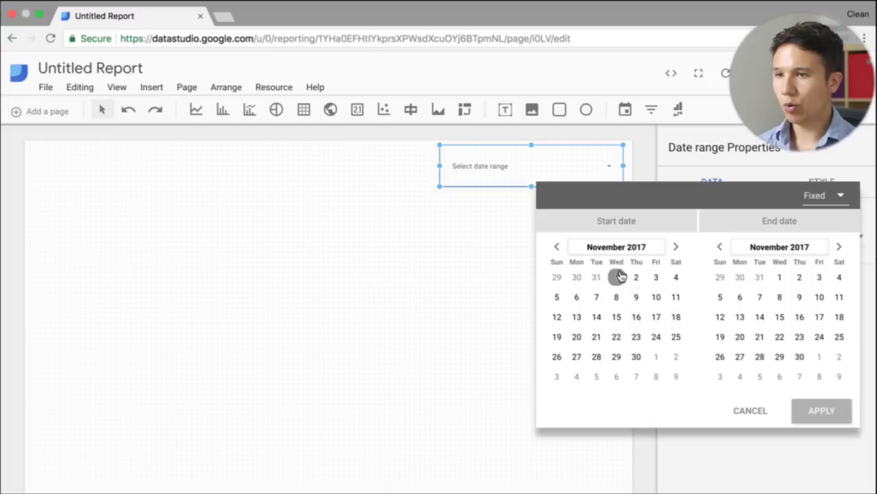
{"action": "left_click", "coordinate": [779, 316]}
{"action": "left_click", "coordinate": [830, 412]}
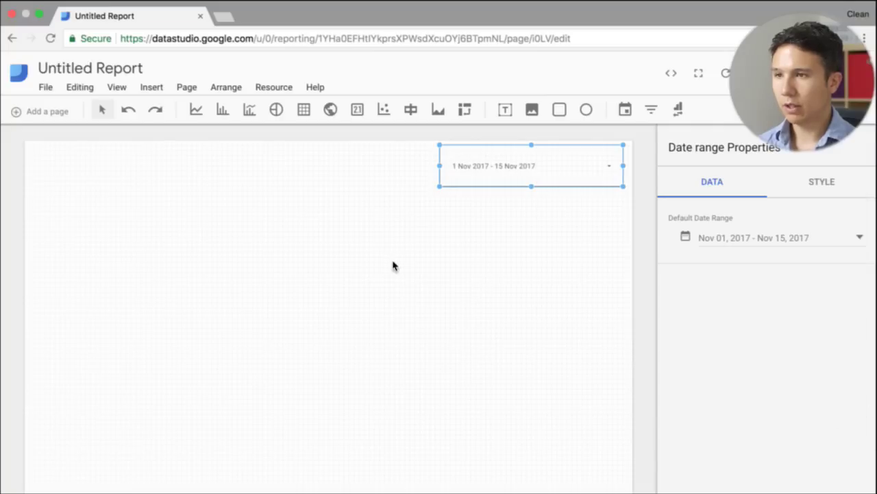
{"action": "left_click", "coordinate": [446, 318]}
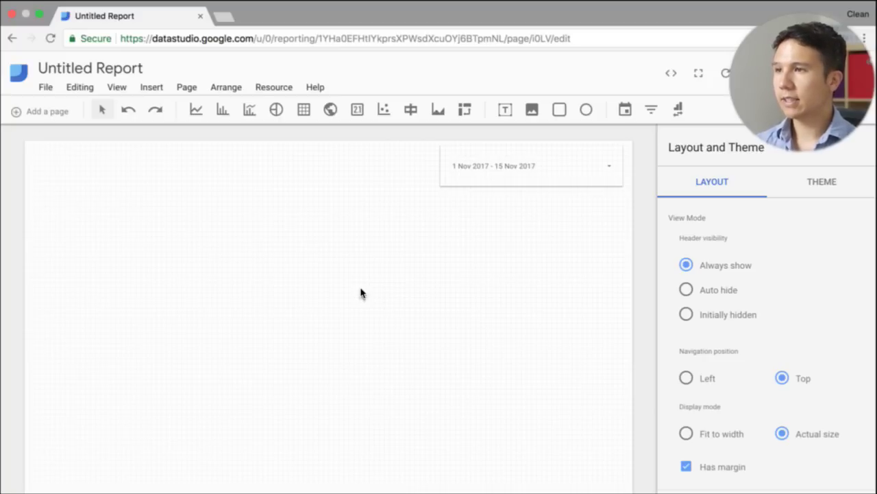
- Draw a table across the upper page and replace its Campaign name dimension with Date
{"action": "left_click", "coordinate": [304, 110]}
{"action": "left_click_drag", "start_coordinate": [69, 204], "coordinate": [554, 350]}
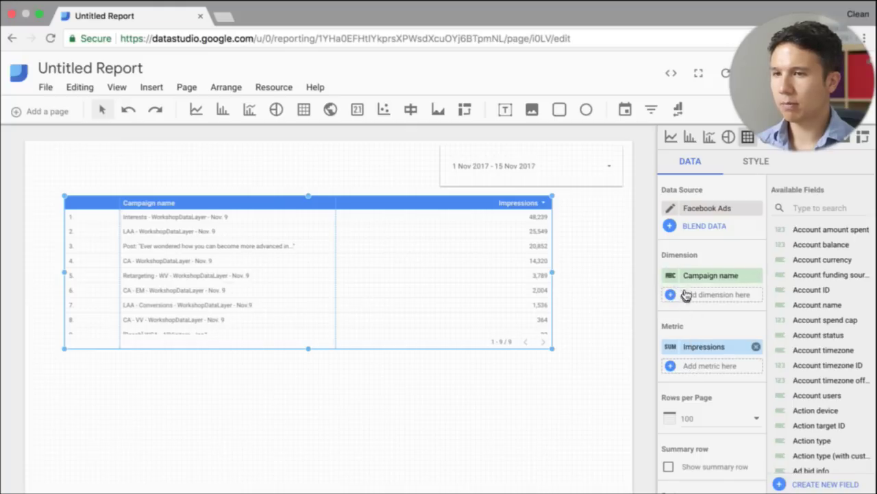
{"action": "left_click", "coordinate": [755, 275]}
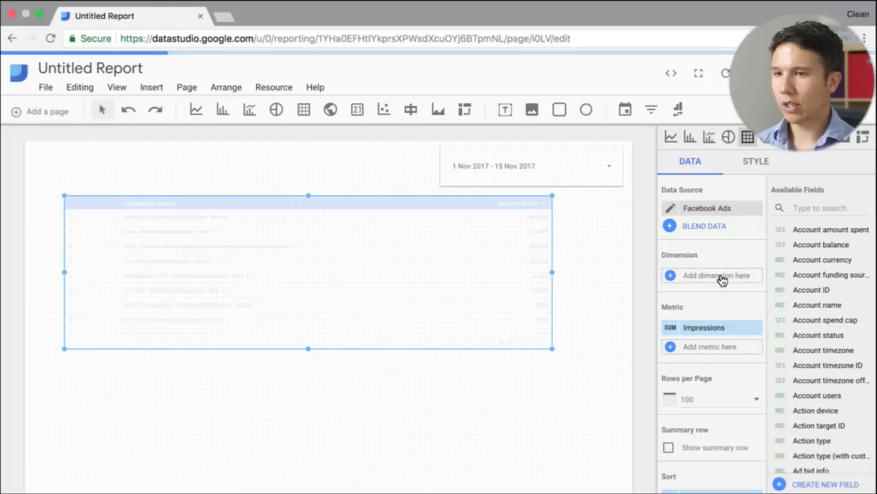
{"action": "left_click", "coordinate": [722, 277]}
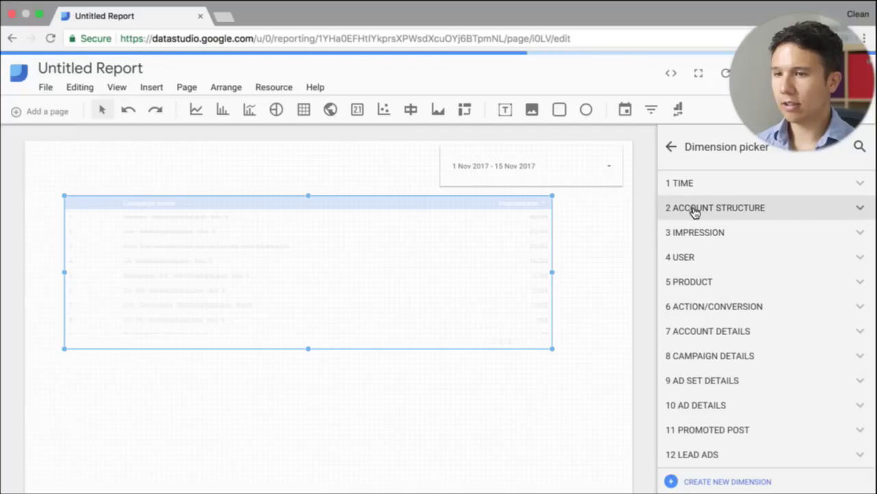
{"action": "scroll", "coordinate": [692, 210], "scroll_direction": "down", "scroll_amount": 1}
{"action": "scroll", "coordinate": [713, 271], "scroll_direction": "up", "scroll_amount": 1}
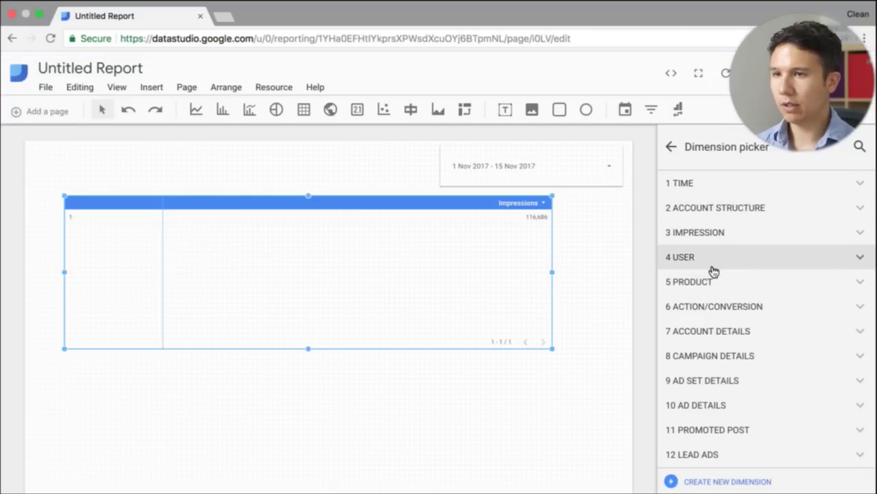
{"action": "left_click", "coordinate": [689, 185]}
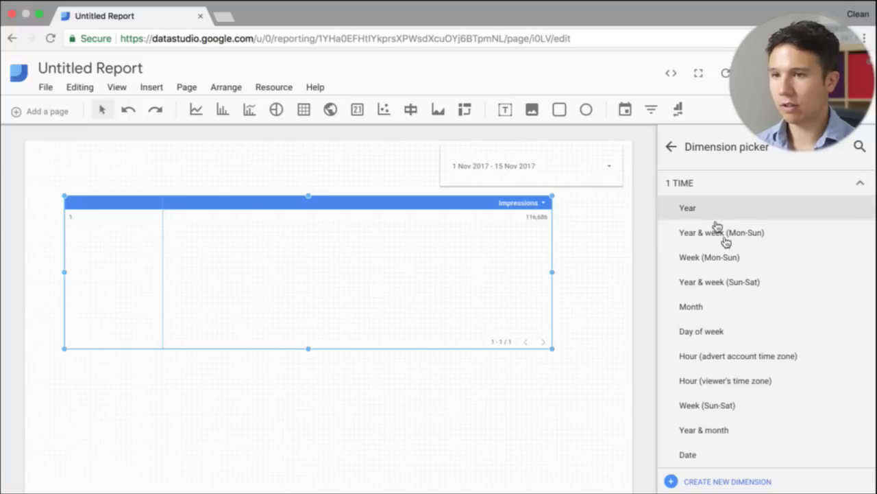
{"action": "scroll", "coordinate": [720, 274], "scroll_direction": "down", "scroll_amount": 3}
{"action": "left_click", "coordinate": [706, 340]}
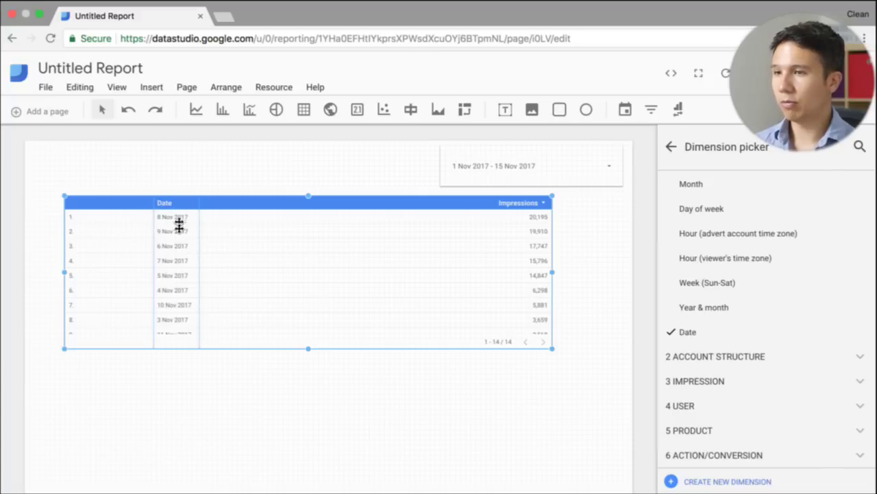
{"action": "left_click", "coordinate": [671, 150]}
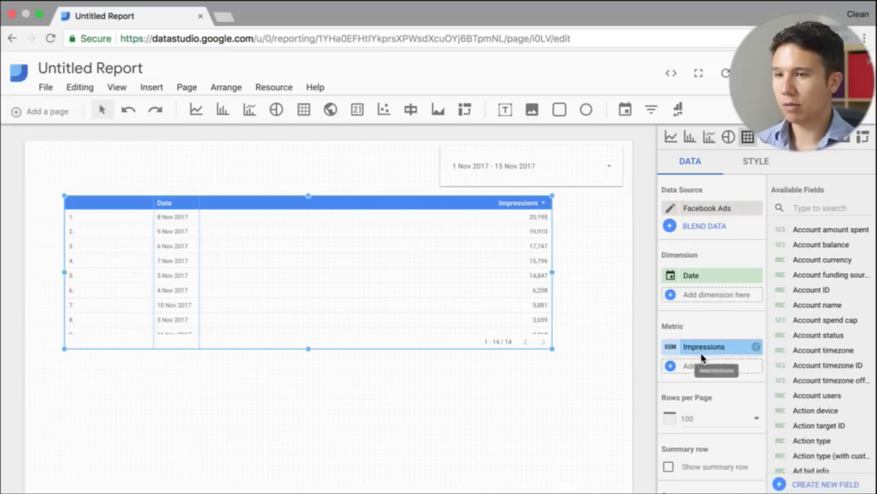
- Add Link clicks as a table metric and widen its column beside Impressions
{"action": "left_click", "coordinate": [691, 371]}
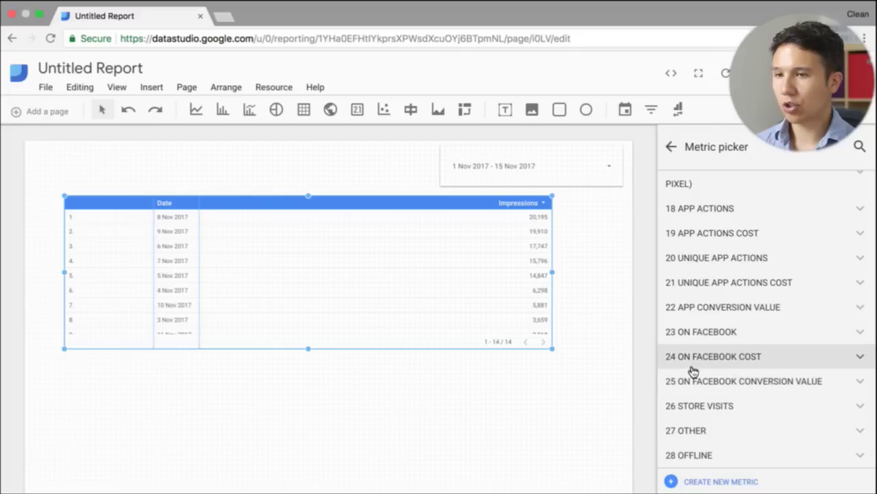
{"action": "scroll", "coordinate": [693, 372], "scroll_direction": "up", "scroll_amount": 6}
{"action": "left_click", "coordinate": [685, 231]}
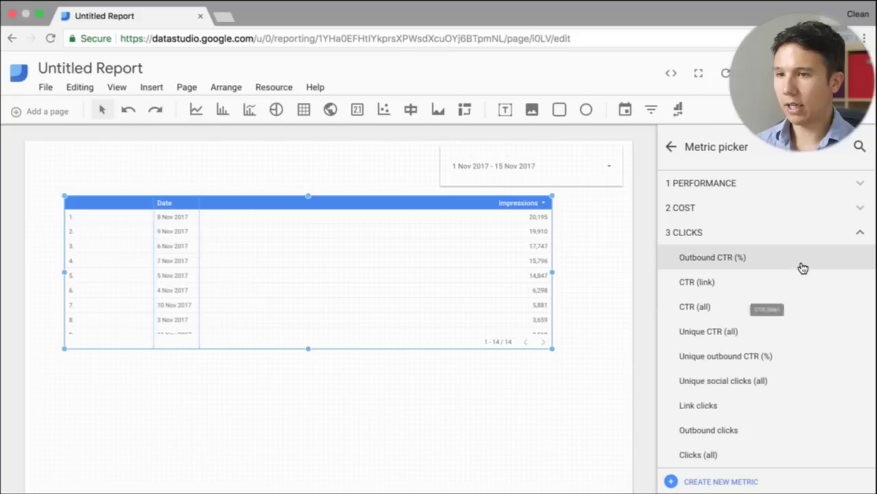
{"action": "scroll", "coordinate": [801, 268], "scroll_direction": "down", "scroll_amount": 3}
{"action": "left_click", "coordinate": [757, 314]}
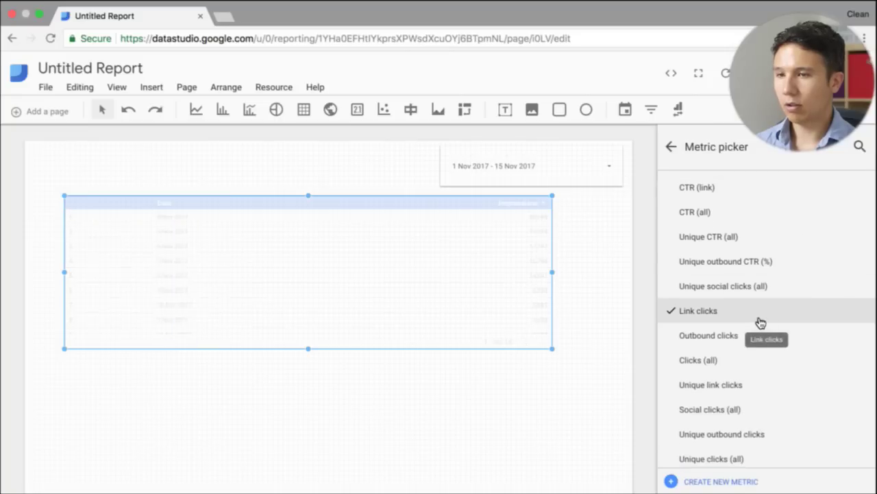
{"action": "left_click", "coordinate": [672, 148]}
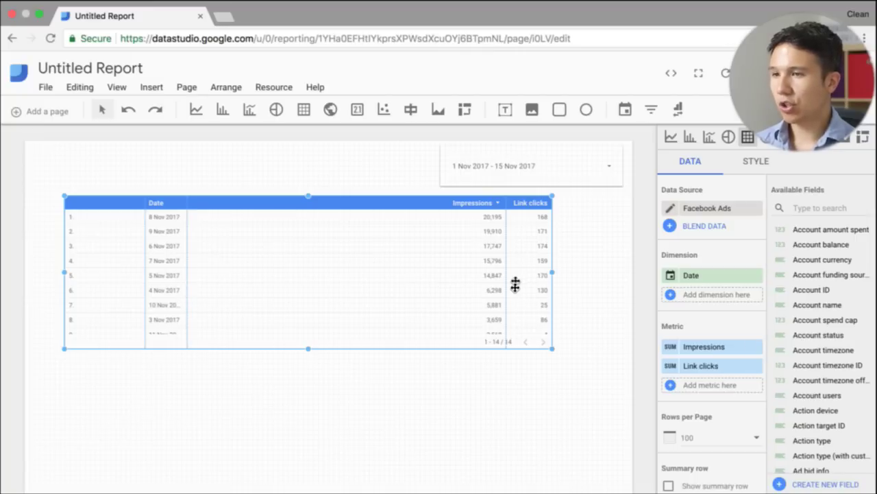
{"action": "left_click_drag", "start_coordinate": [507, 286], "coordinate": [493, 290]}
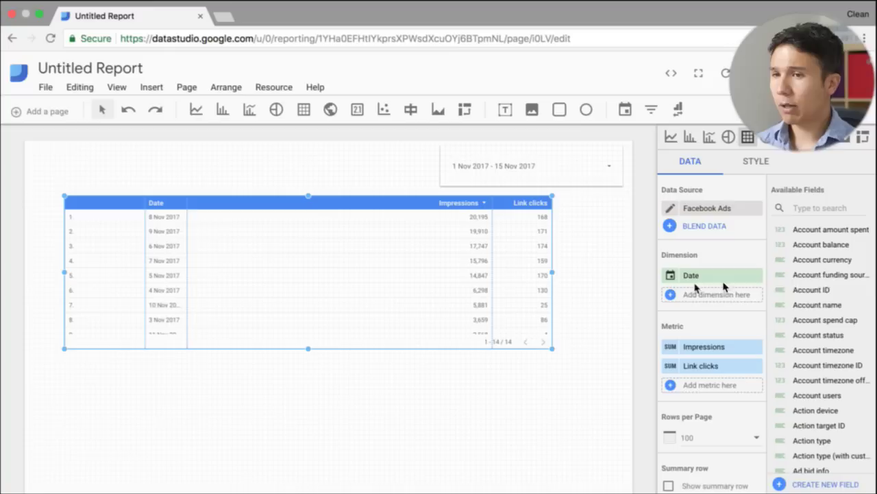
- Add Website custom conversions from WEBSITE (FACEBOOK PIXEL) as the table's third metric
{"action": "left_click", "coordinate": [715, 388]}
{"action": "scroll", "coordinate": [715, 384], "scroll_direction": "down", "scroll_amount": 5}
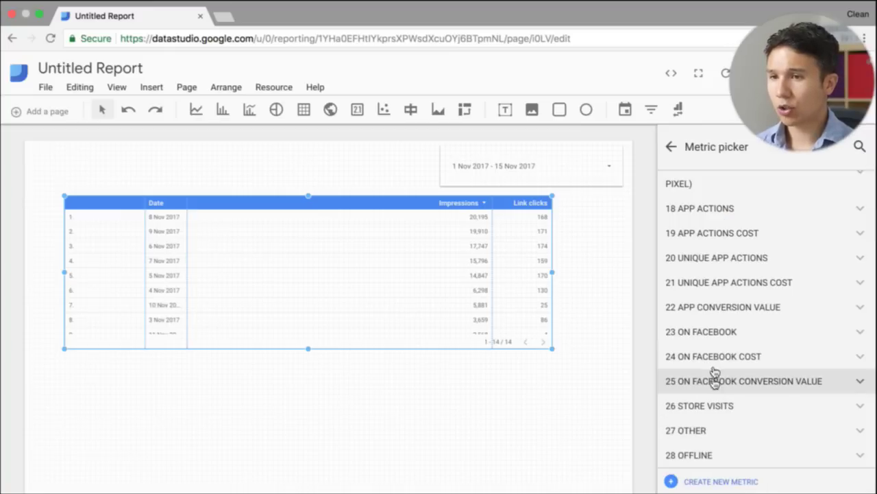
{"action": "scroll", "coordinate": [720, 317], "scroll_direction": "down", "scroll_amount": 1}
{"action": "scroll", "coordinate": [720, 316], "scroll_direction": "up", "scroll_amount": 6}
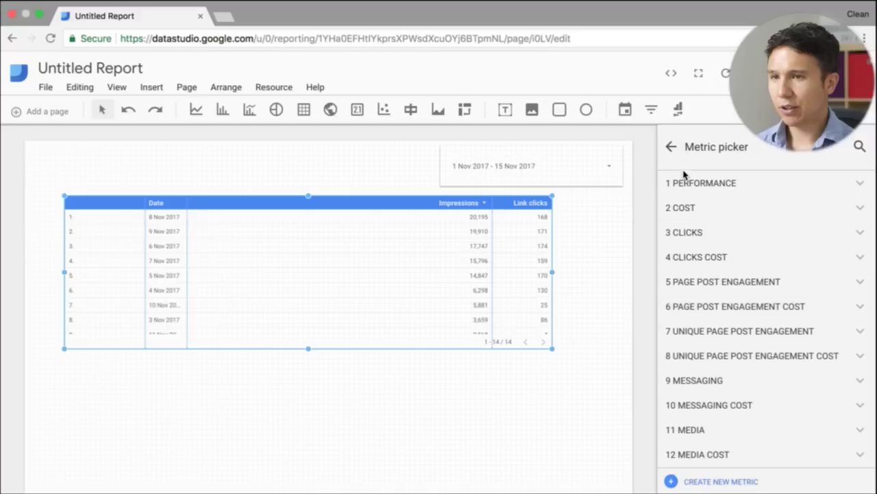
{"action": "scroll", "coordinate": [685, 239], "scroll_direction": "down", "scroll_amount": 3}
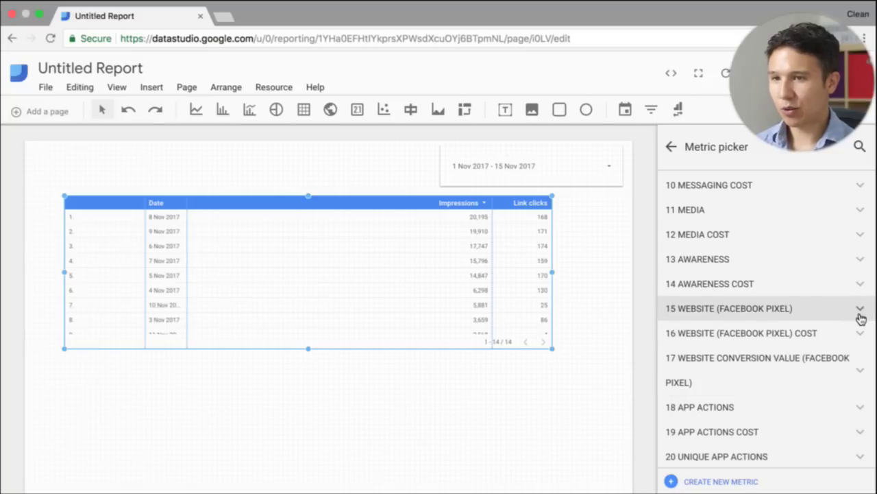
{"action": "left_click", "coordinate": [861, 317]}
{"action": "scroll", "coordinate": [793, 343], "scroll_direction": "down", "scroll_amount": 2}
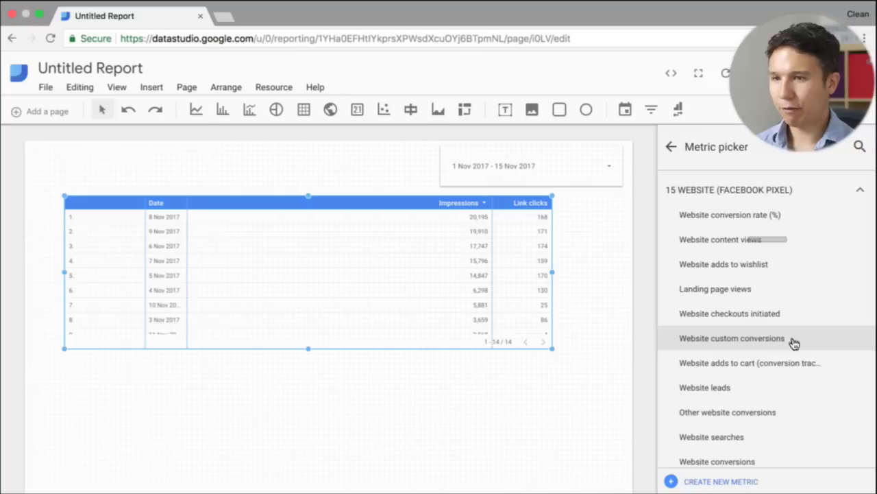
{"action": "scroll", "coordinate": [793, 342], "scroll_direction": "down", "scroll_amount": 2}
{"action": "scroll", "coordinate": [793, 343], "scroll_direction": "down", "scroll_amount": 2}
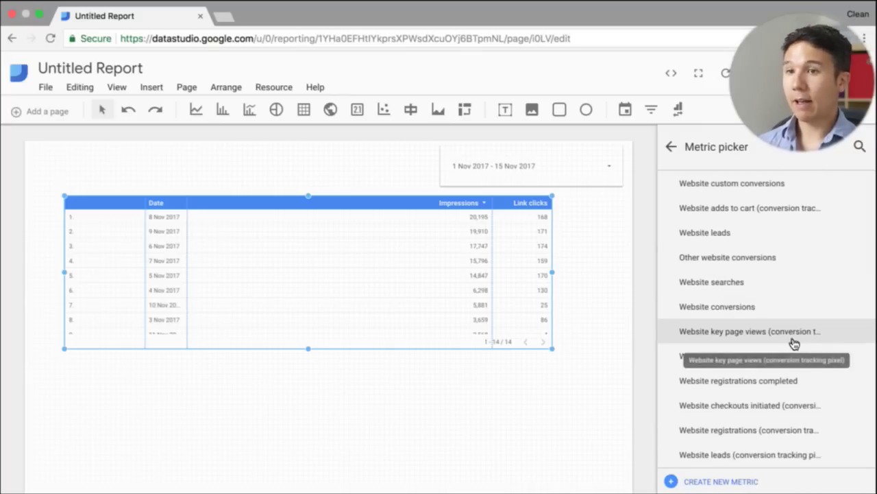
{"action": "scroll", "coordinate": [793, 343], "scroll_direction": "down", "scroll_amount": 2}
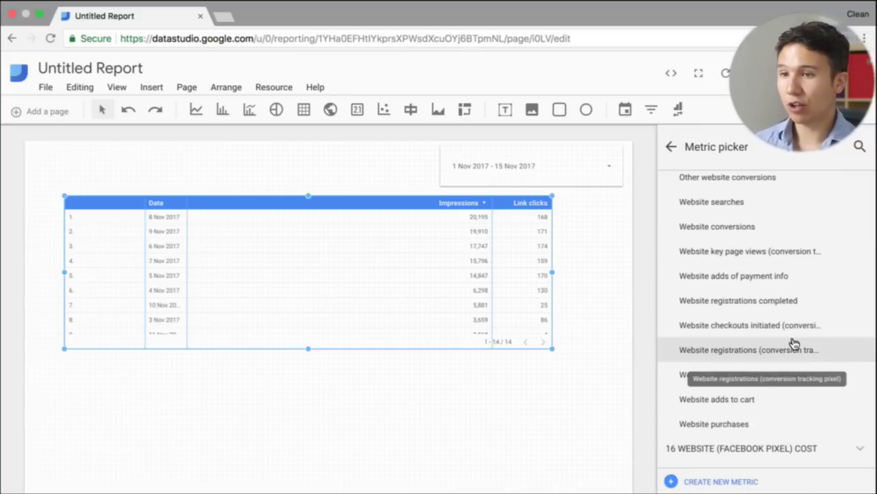
{"action": "scroll", "coordinate": [793, 342], "scroll_direction": "down", "scroll_amount": 1}
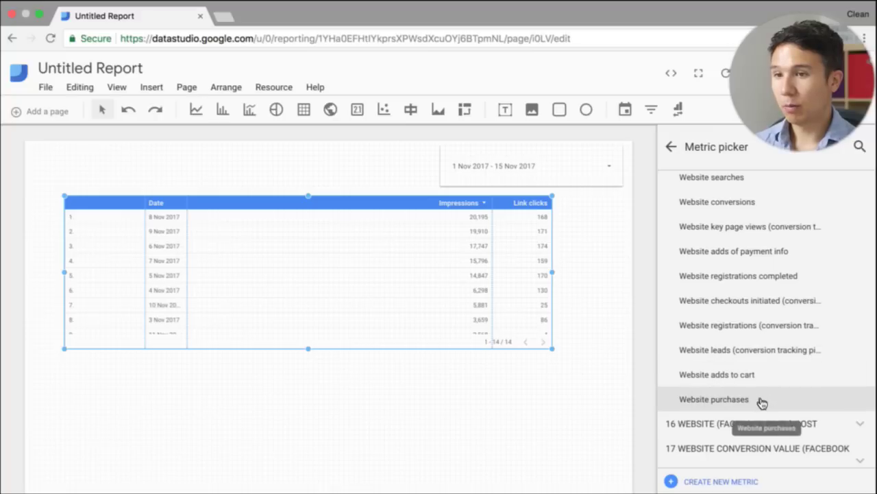
{"action": "scroll", "coordinate": [762, 403], "scroll_direction": "up", "scroll_amount": 3}
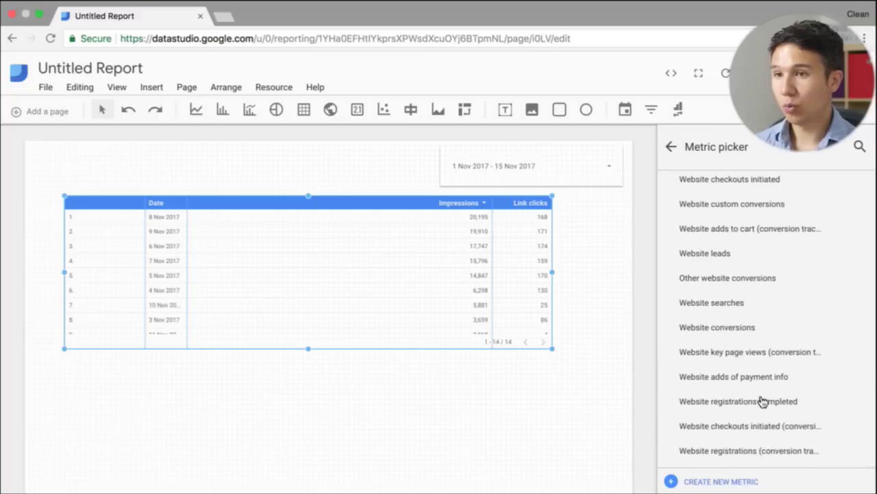
{"action": "scroll", "coordinate": [762, 402], "scroll_direction": "up", "scroll_amount": 4}
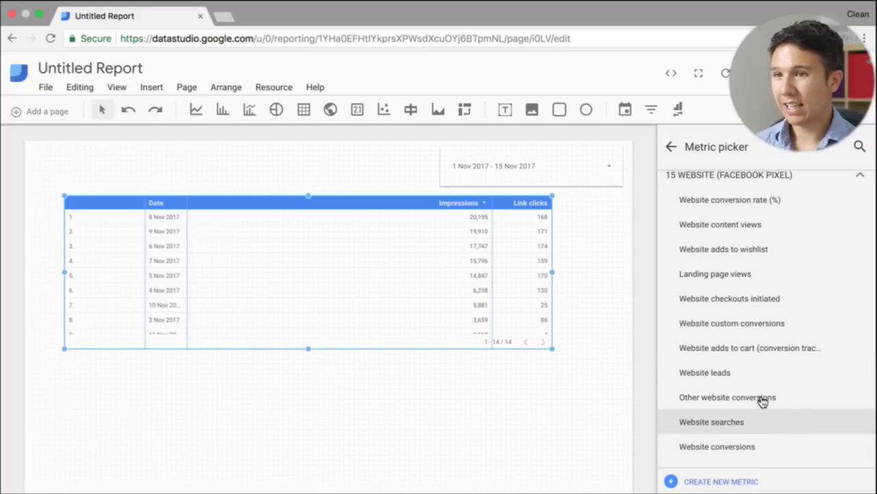
{"action": "scroll", "coordinate": [762, 402], "scroll_direction": "up", "scroll_amount": 2}
{"action": "scroll", "coordinate": [763, 403], "scroll_direction": "down", "scroll_amount": 2}
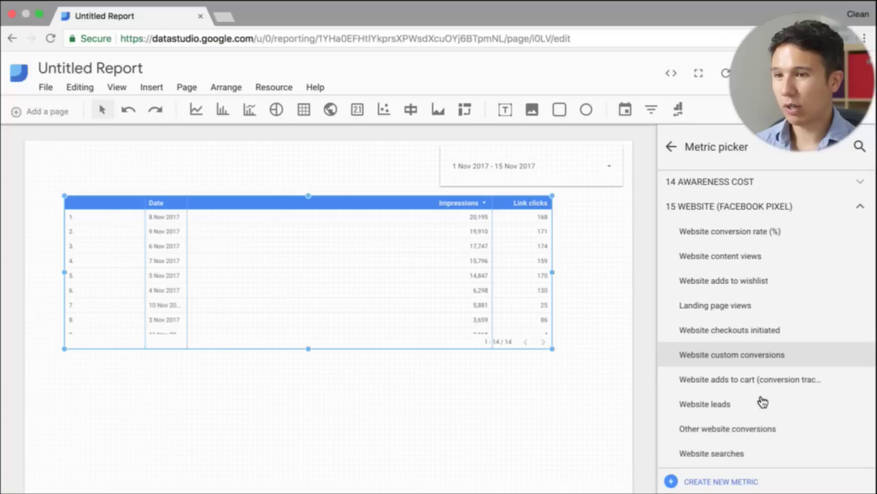
{"action": "left_click", "coordinate": [742, 357]}
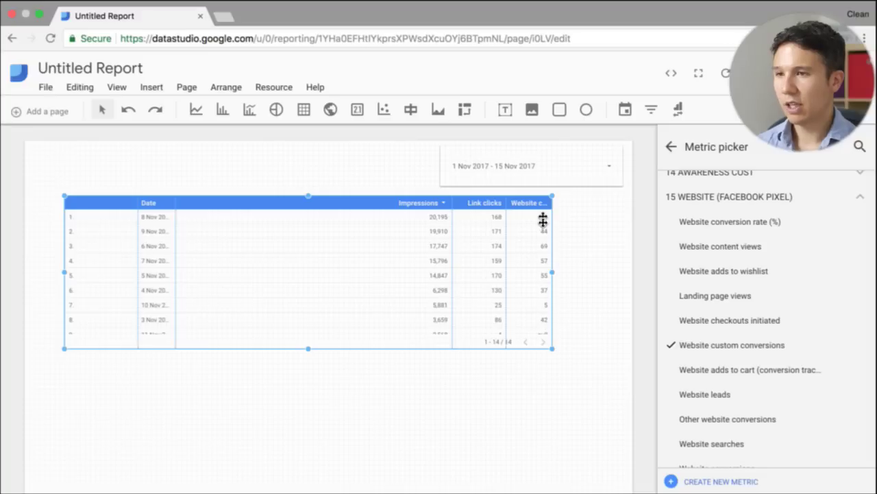
{"action": "left_click", "coordinate": [670, 149]}
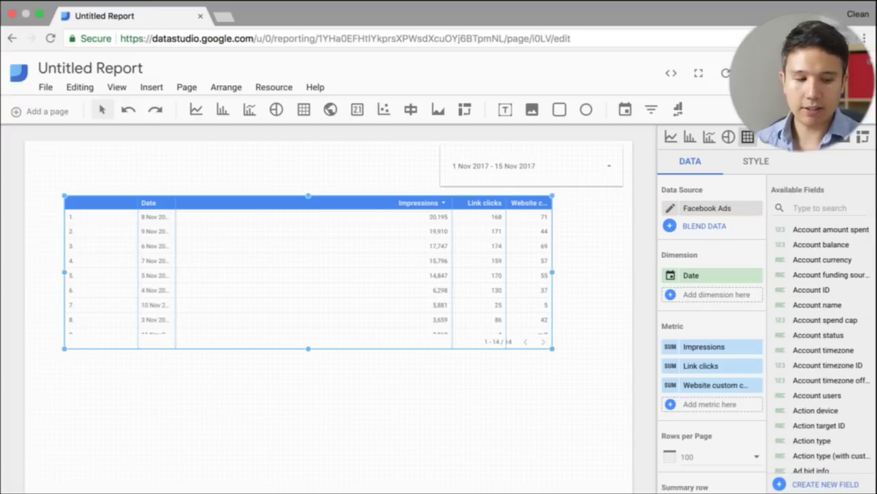
- Blend the table's Facebook Ads data with the Master data source
{"action": "left_click", "coordinate": [671, 233]}
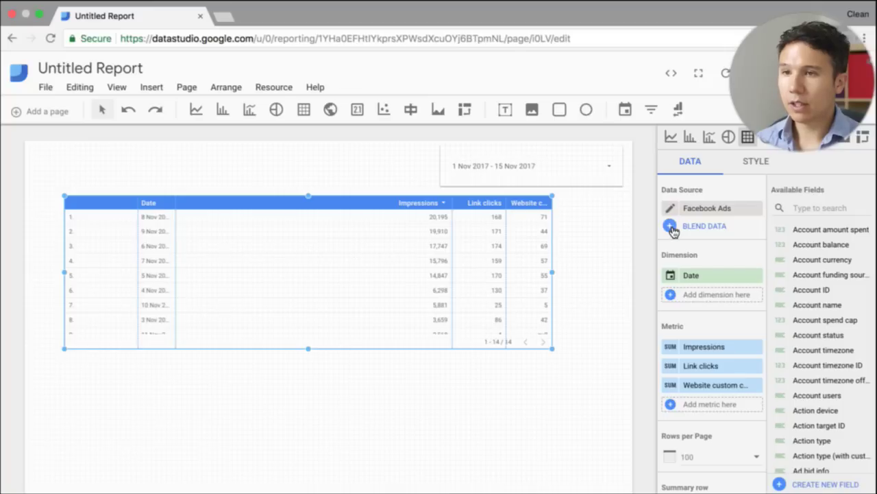
{"action": "left_click", "coordinate": [671, 232]}
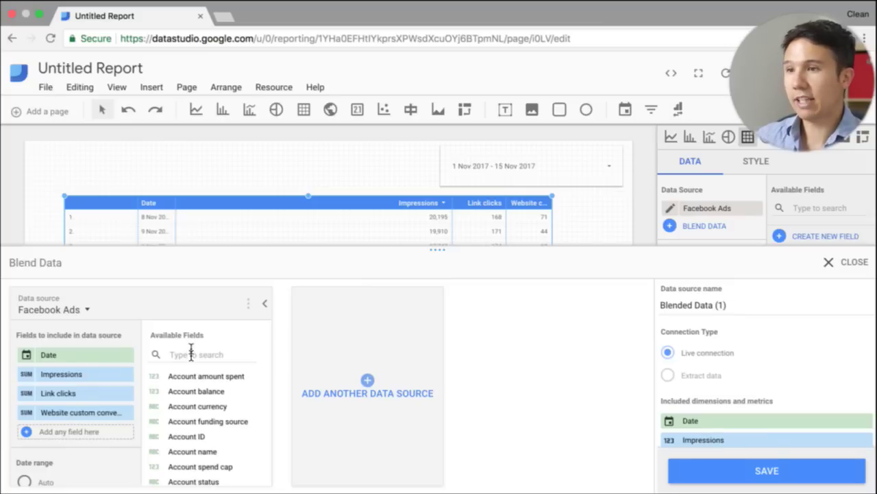
{"action": "left_click", "coordinate": [348, 391]}
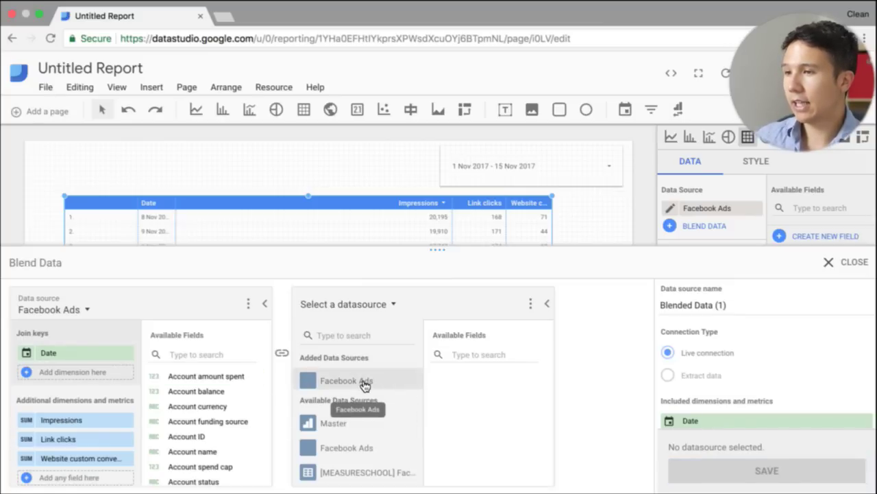
{"action": "left_click", "coordinate": [336, 433]}
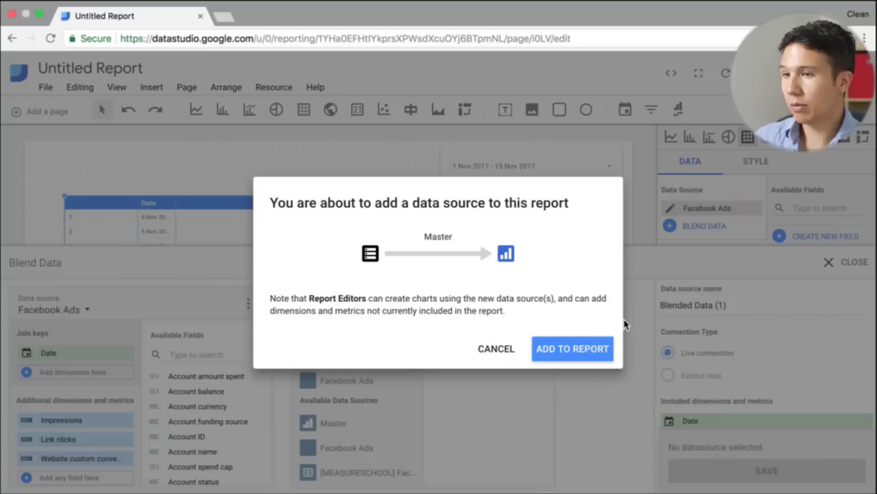
{"action": "left_click", "coordinate": [587, 349]}
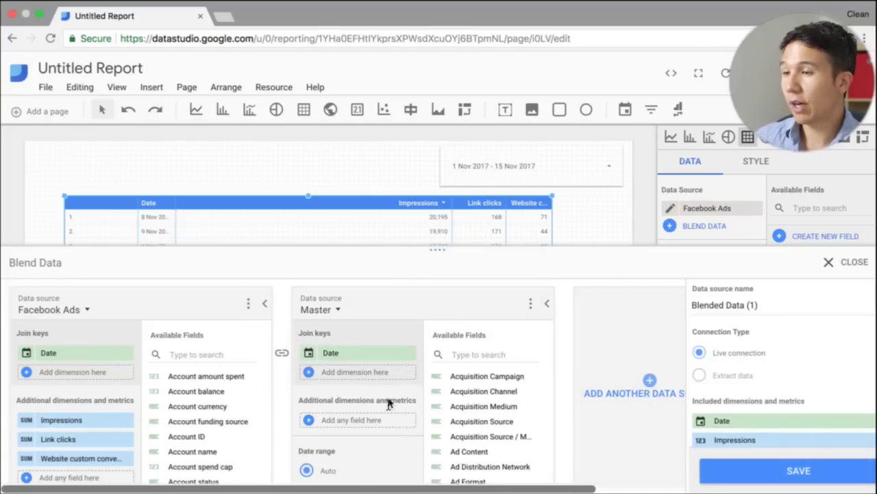
{"action": "scroll", "coordinate": [364, 387], "scroll_direction": "down", "scroll_amount": 1}
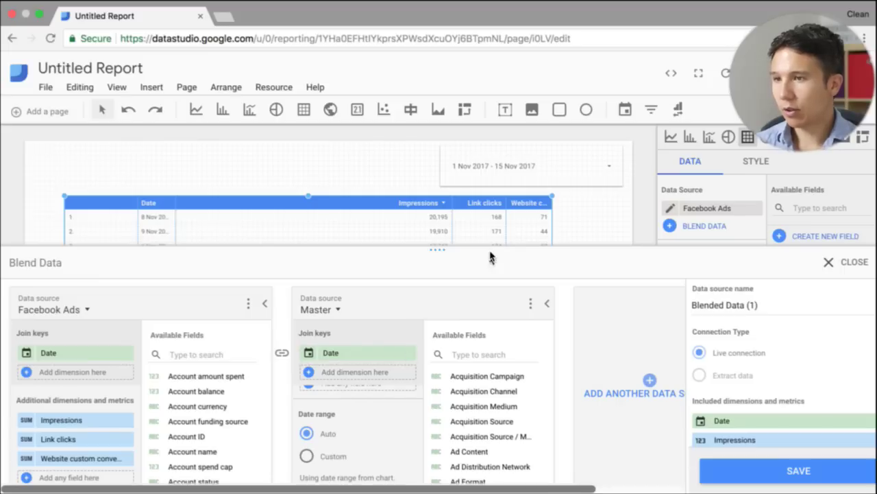
- Add Email Sign Up (Goal 4 Completions) from Master to the blend, then save and close it
{"action": "left_click_drag", "start_coordinate": [439, 250], "coordinate": [439, 120]}
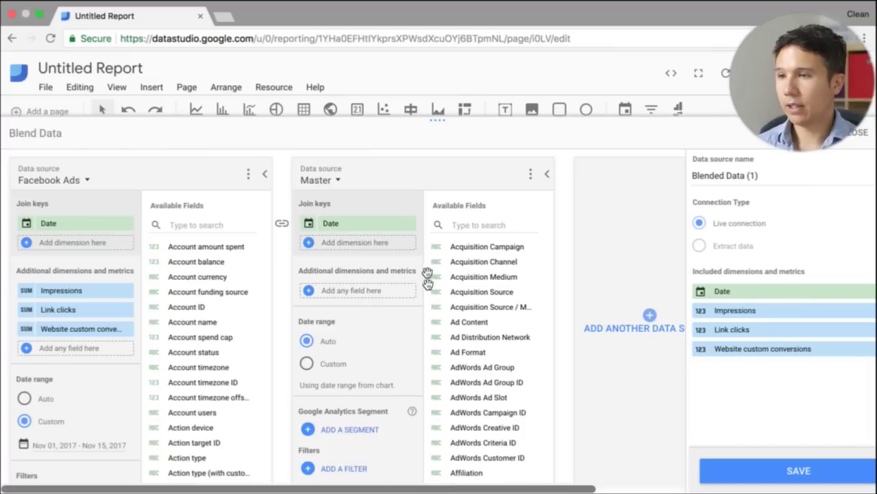
{"action": "left_click", "coordinate": [465, 232]}
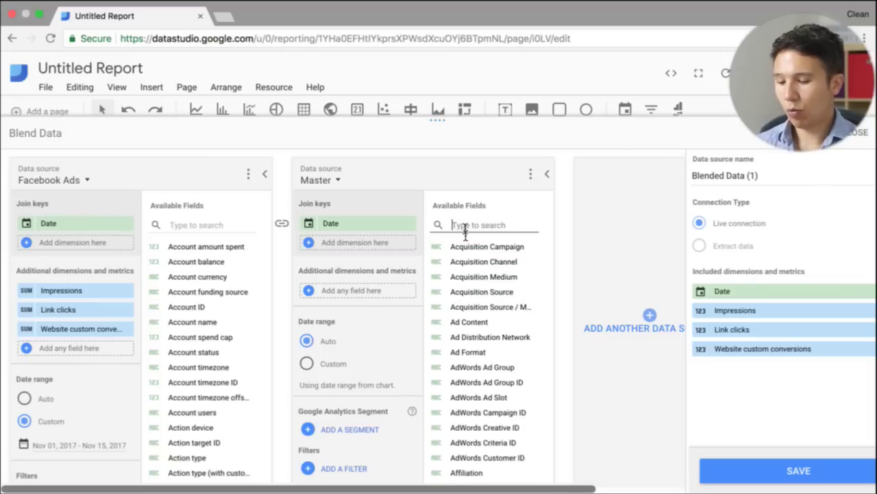
{"action": "type", "text": "goal"}
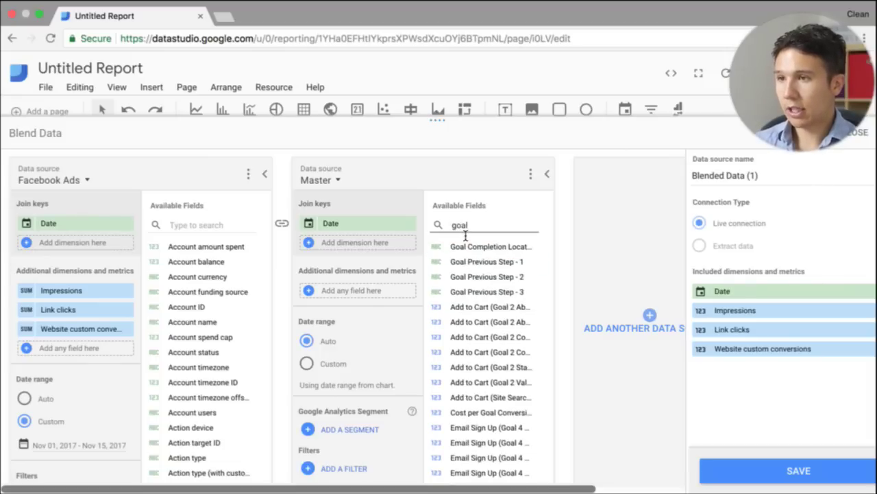
{"action": "scroll", "coordinate": [515, 364], "scroll_direction": "down", "scroll_amount": 1}
{"action": "scroll", "coordinate": [515, 365], "scroll_direction": "down", "scroll_amount": 4}
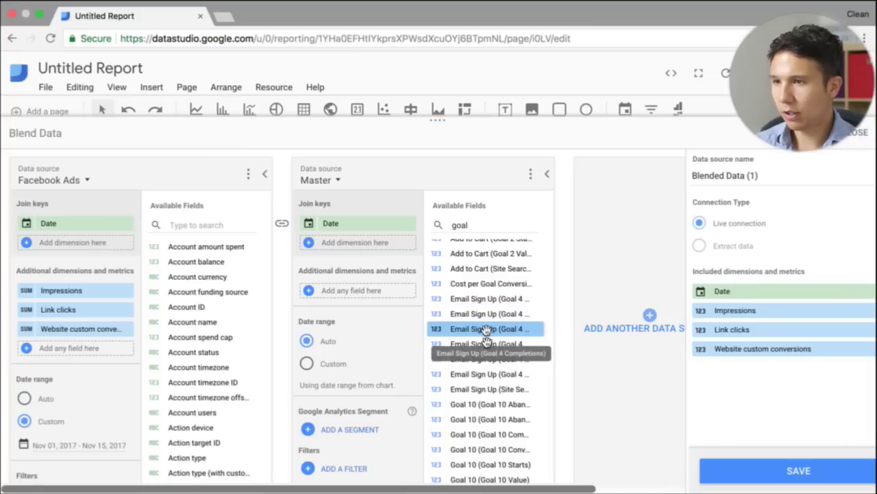
{"action": "left_click_drag", "start_coordinate": [485, 329], "coordinate": [359, 293]}
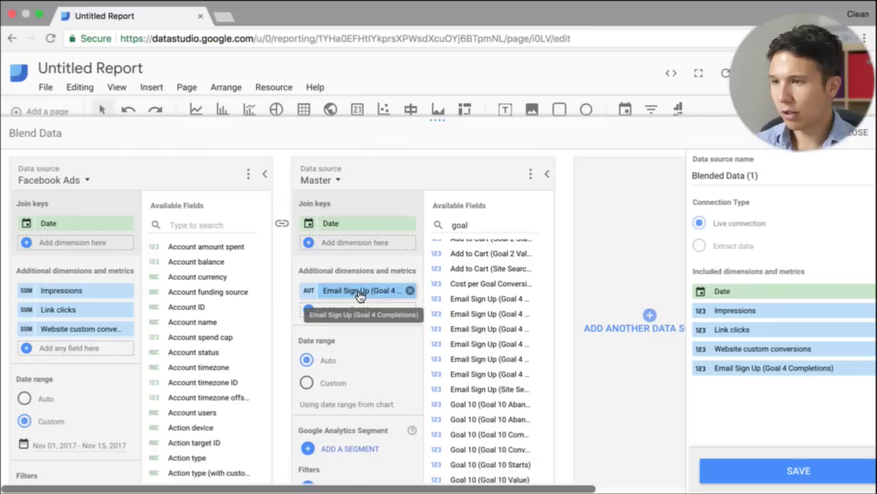
{"action": "left_click", "coordinate": [780, 477]}
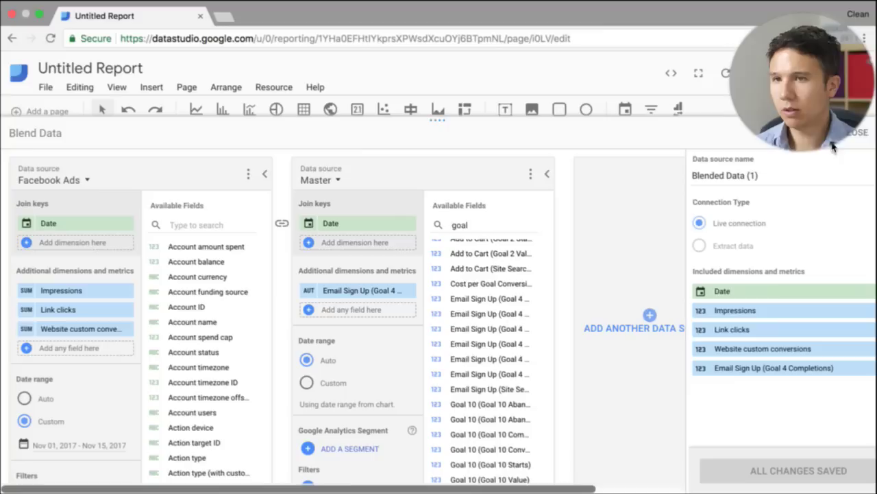
{"action": "left_click", "coordinate": [849, 132]}
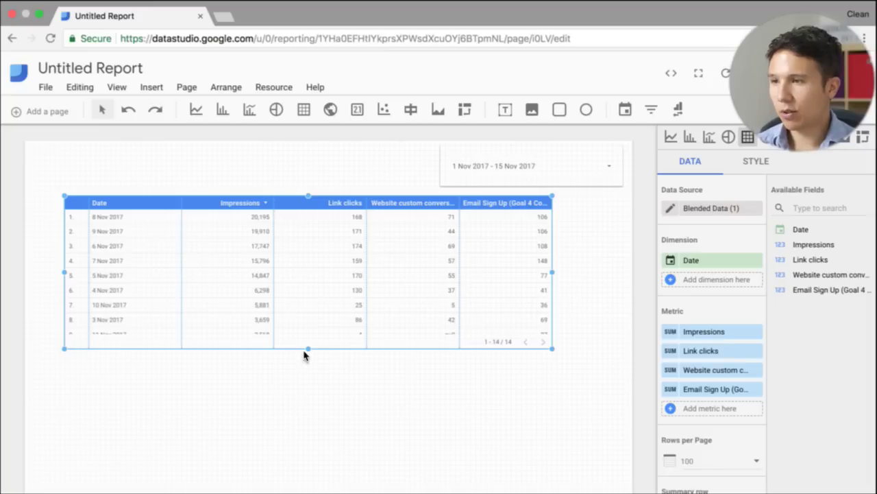
- Stretch the table downward so it shows twelve dated rows
{"action": "left_click_drag", "start_coordinate": [307, 348], "coordinate": [307, 405]}
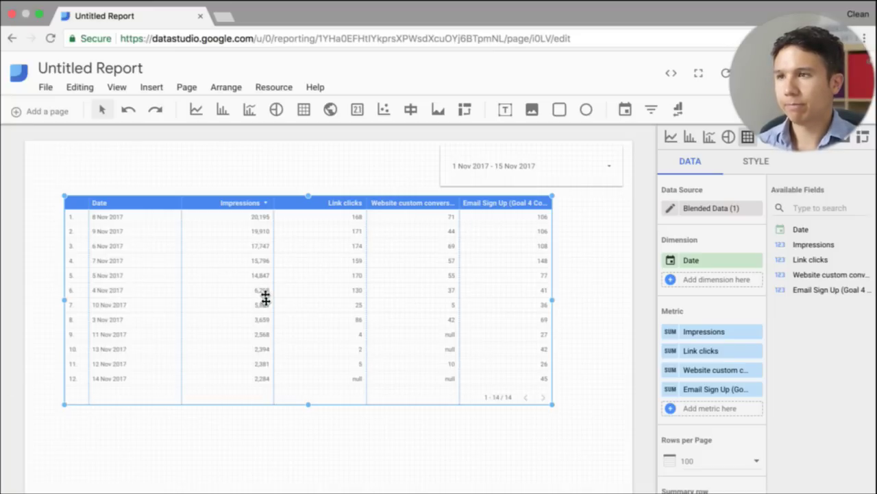
- Add a filter named 'Facebook Traffic' to the Master source in the blend
{"action": "left_click", "coordinate": [669, 213]}
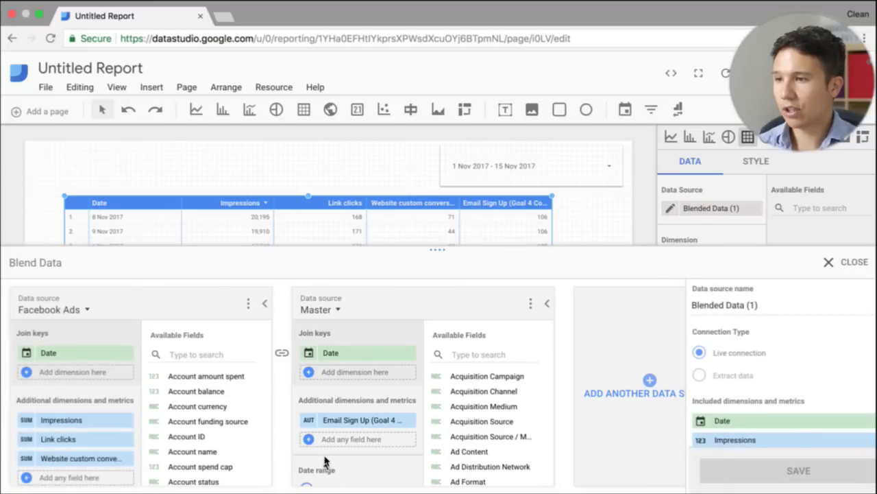
{"action": "scroll", "coordinate": [332, 438], "scroll_direction": "down", "scroll_amount": 2}
{"action": "scroll", "coordinate": [333, 439], "scroll_direction": "down", "scroll_amount": 2}
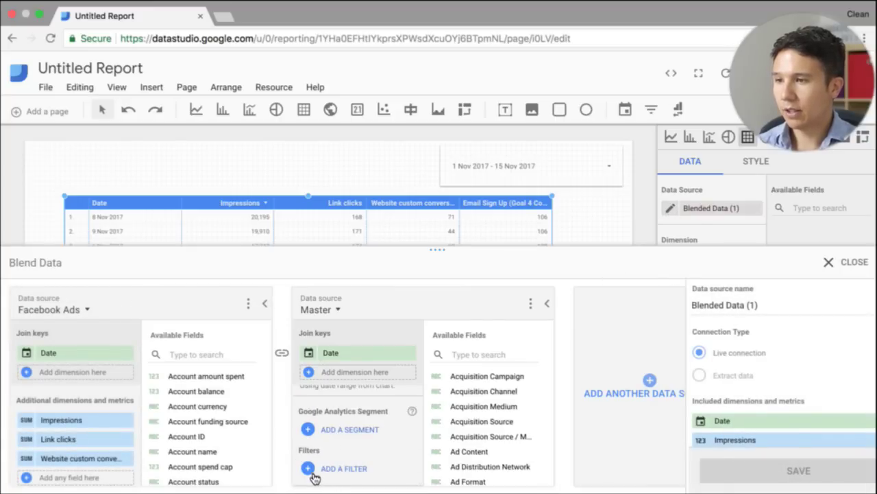
{"action": "left_click", "coordinate": [313, 470]}
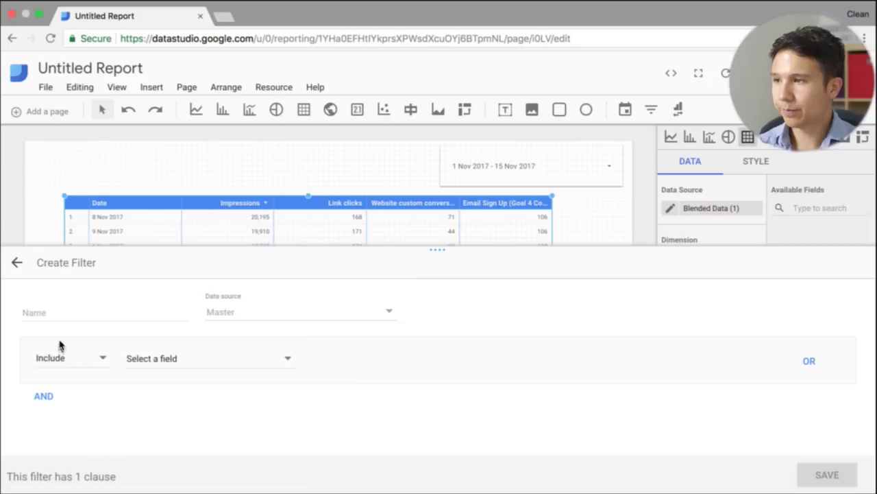
{"action": "left_click", "coordinate": [58, 312]}
{"action": "type", "text": "Face"}
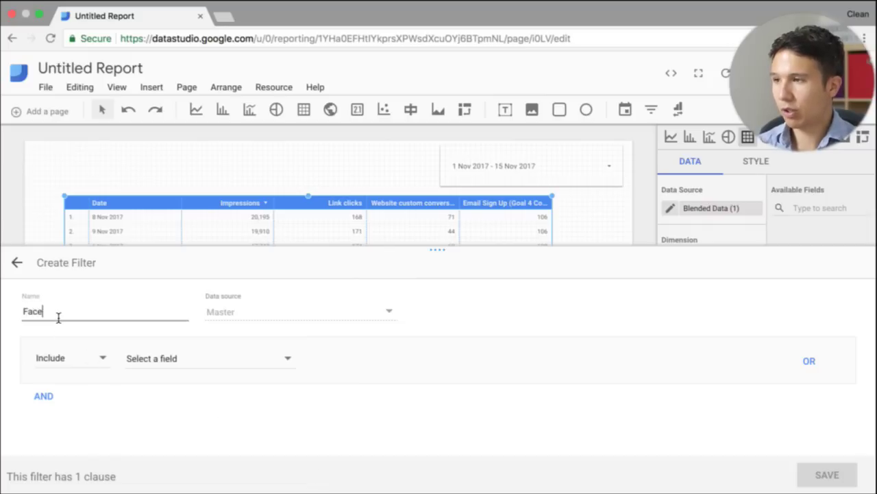
{"action": "type", "text": "book Traffic"}
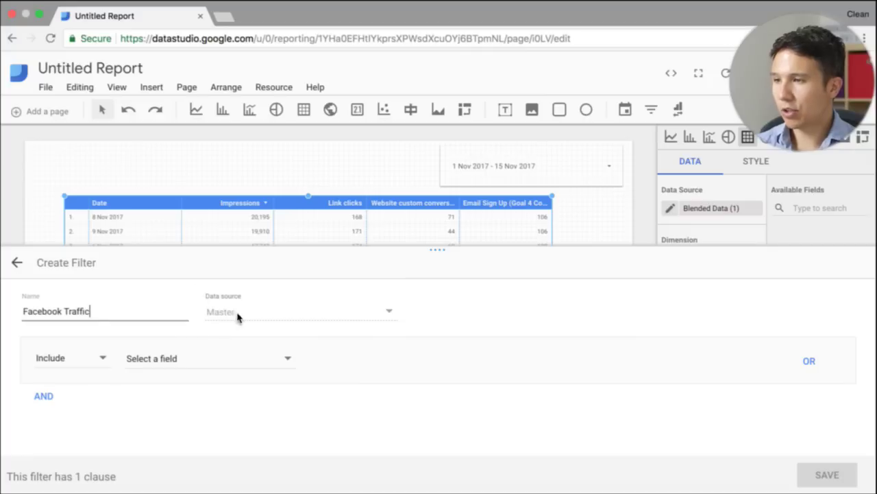
- Set the filter to include Source/Medium containing facebook.com, and save the filter and blend
{"action": "left_click", "coordinate": [89, 361]}
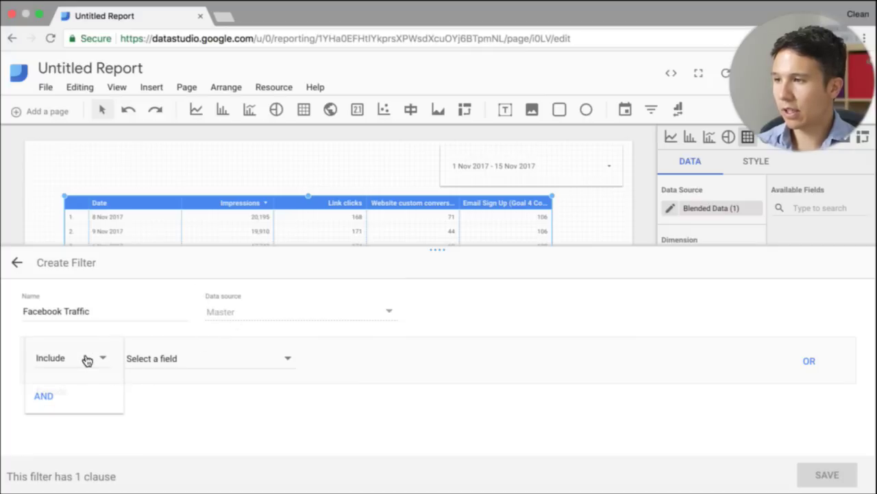
{"action": "left_click", "coordinate": [165, 358]}
{"action": "left_click", "coordinate": [170, 359]}
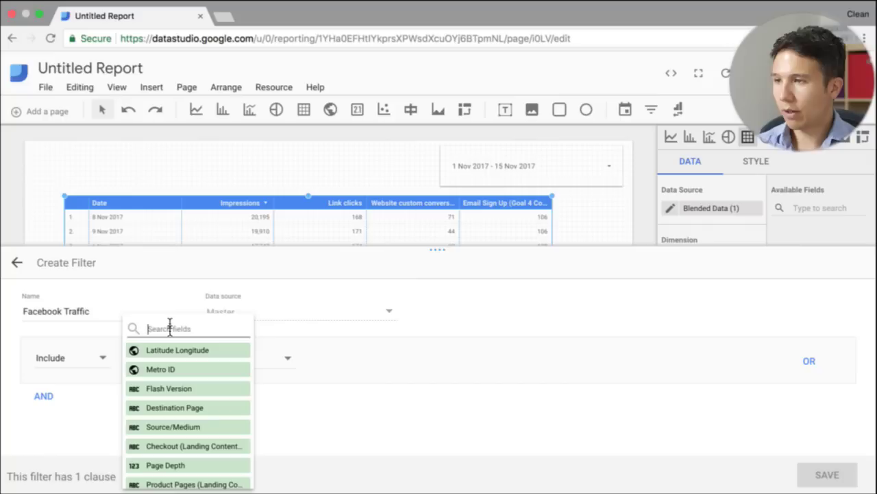
{"action": "type", "text": "sour"}
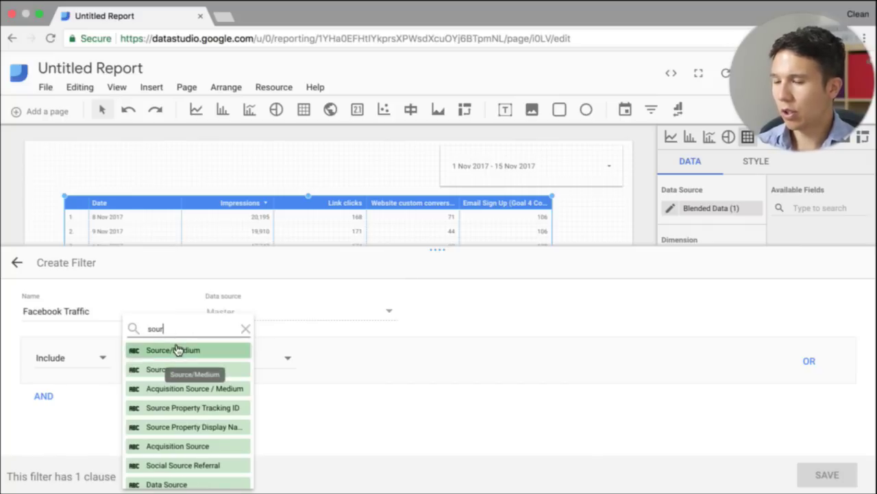
{"action": "left_click", "coordinate": [177, 350]}
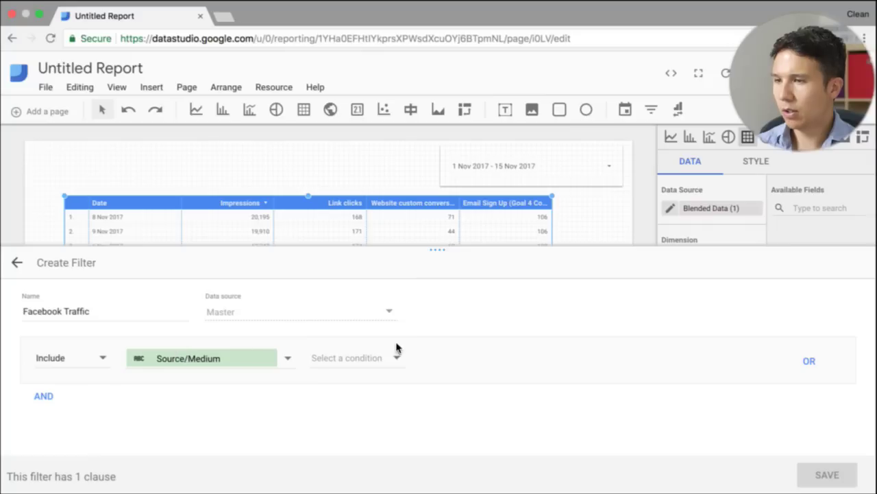
{"action": "left_click", "coordinate": [376, 359]}
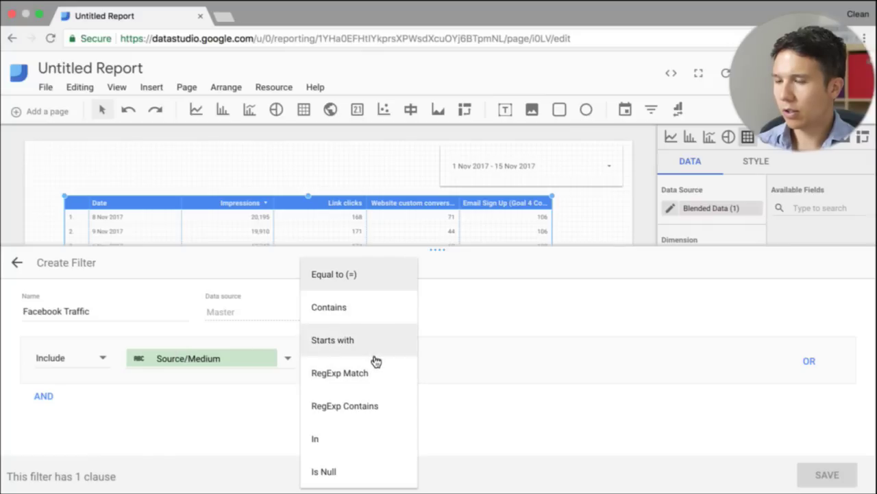
{"action": "left_click", "coordinate": [348, 306]}
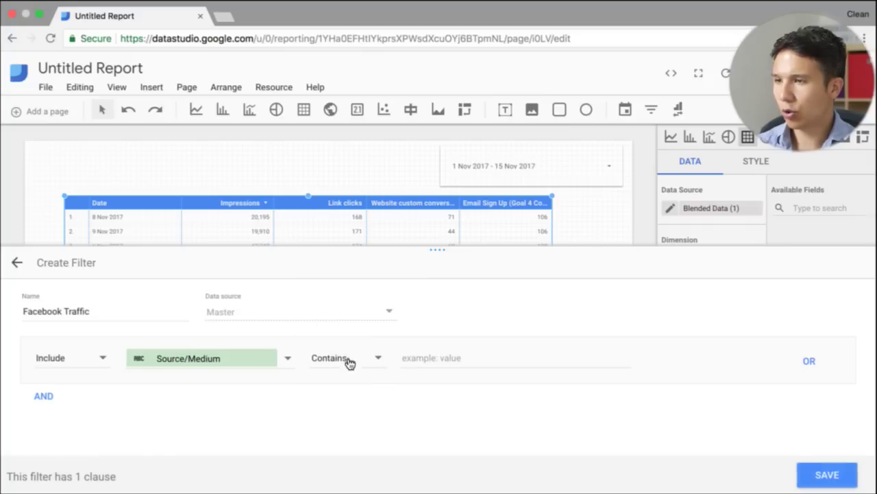
{"action": "left_click", "coordinate": [445, 357]}
{"action": "type", "text": "facebo"}
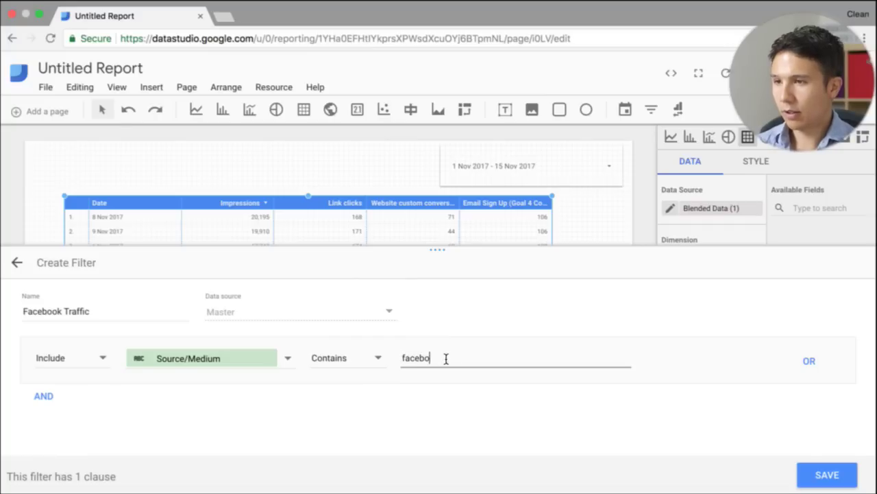
{"action": "type", "text": "ok.com"}
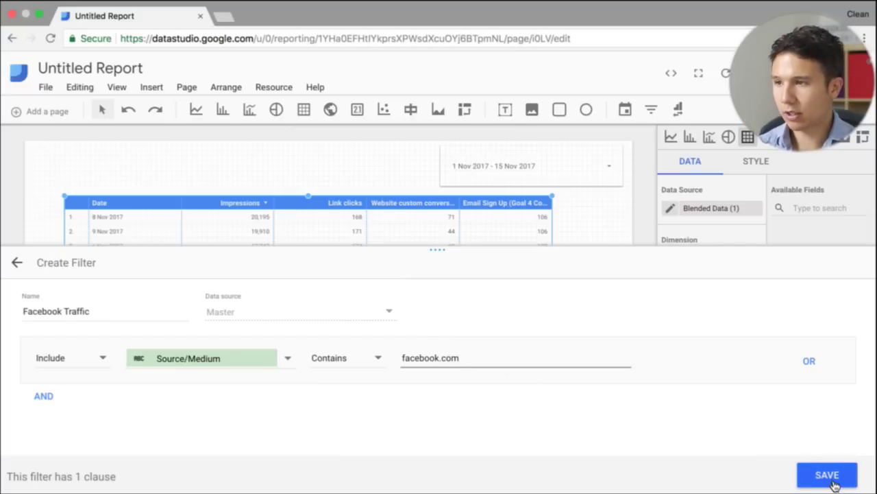
{"action": "left_click", "coordinate": [833, 484]}
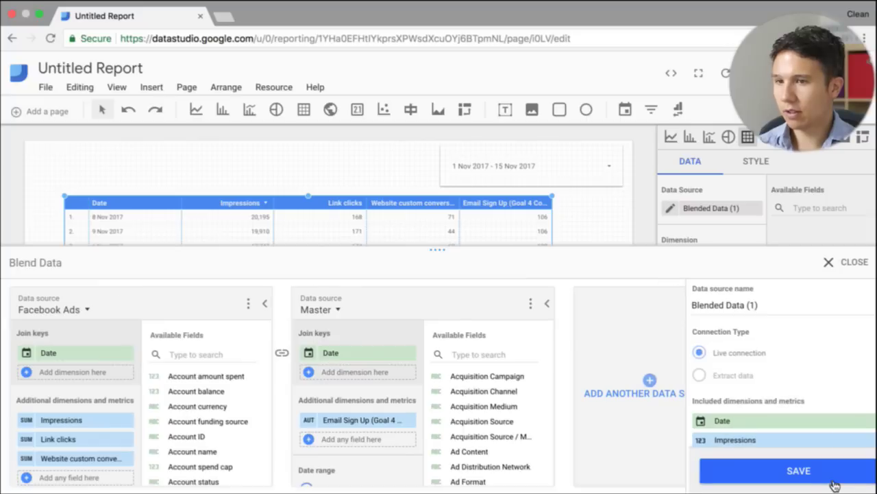
{"action": "left_click", "coordinate": [817, 478]}
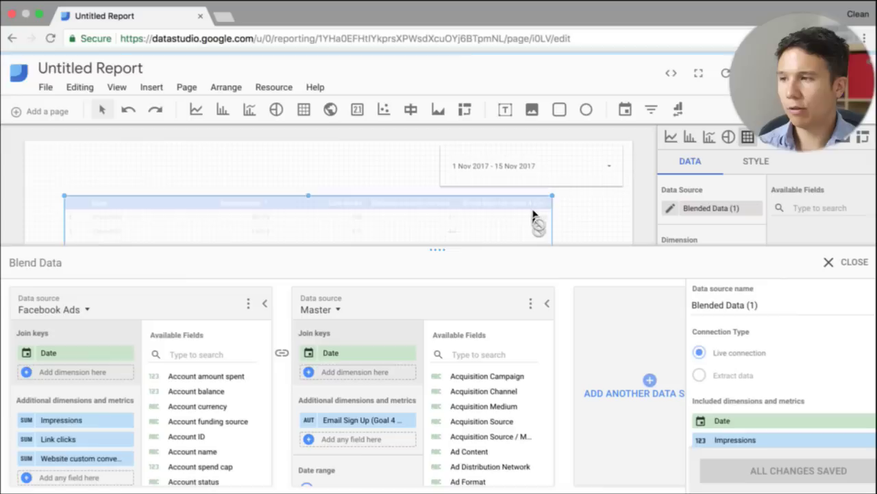
- Close the blend editor to see filtered Email Sign Up counts, then bring up the metric list
{"action": "left_click", "coordinate": [837, 264]}
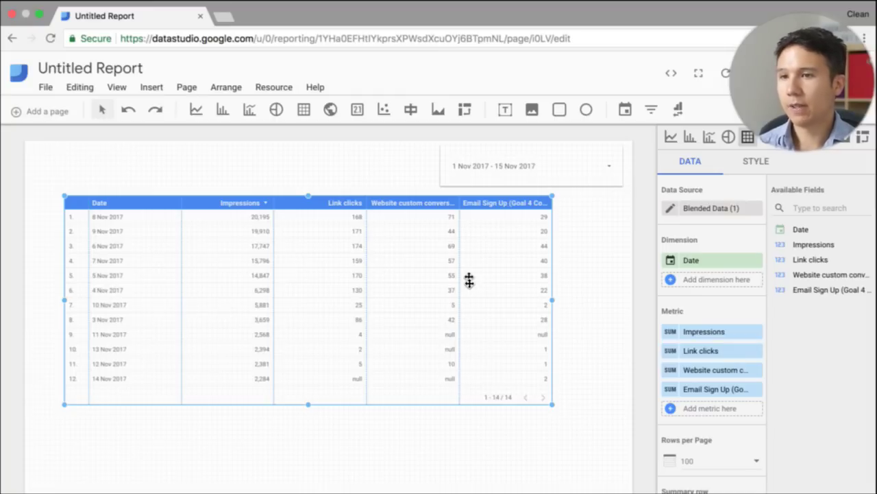
{"action": "scroll", "coordinate": [734, 285], "scroll_direction": "down", "scroll_amount": 1}
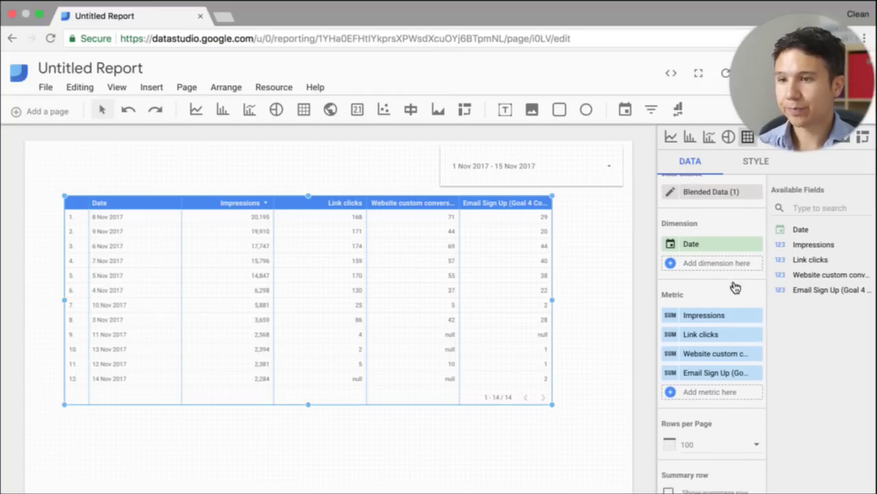
{"action": "left_click", "coordinate": [711, 389]}
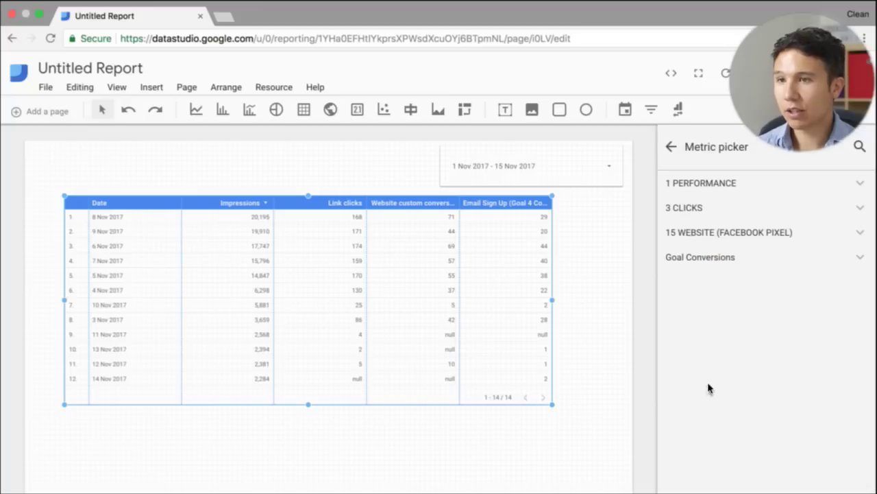
- Leave the Metric picker without adding a metric and return to the table's data properties
{"action": "left_click", "coordinate": [671, 146]}
{"action": "scroll", "coordinate": [725, 313], "scroll_direction": "up", "scroll_amount": 1}
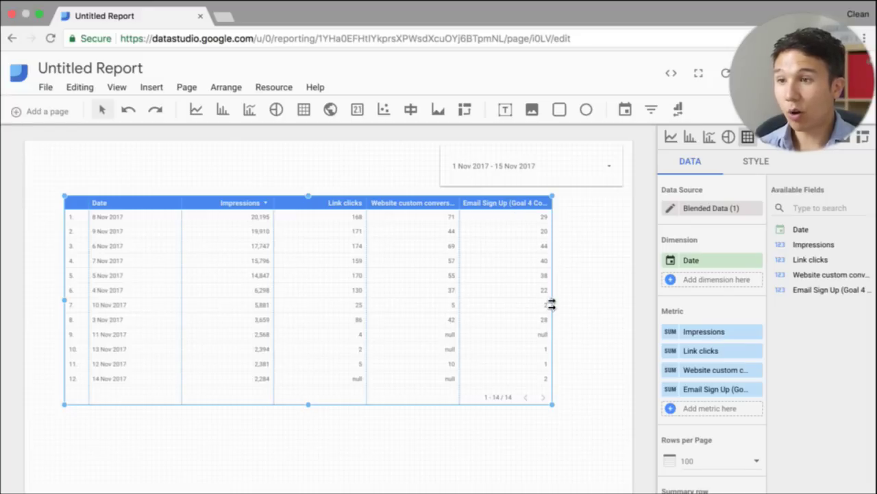
- Widen the blended table by dragging its right edge so headers like Website custom conversions fit
{"action": "left_click_drag", "start_coordinate": [554, 303], "coordinate": [581, 302]}
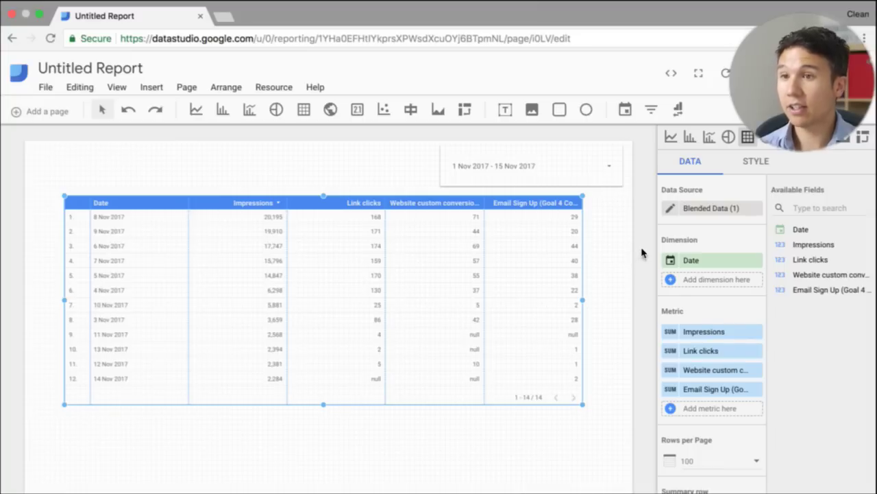